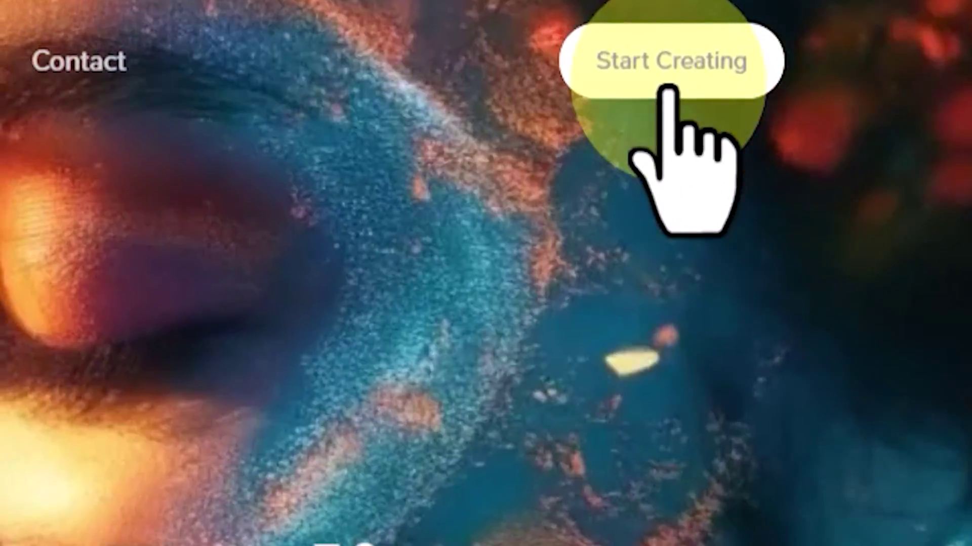
Start creating from the Haiper landing page to reach the Explore page.
{"action": "left_click", "coordinate": [730, 87]}
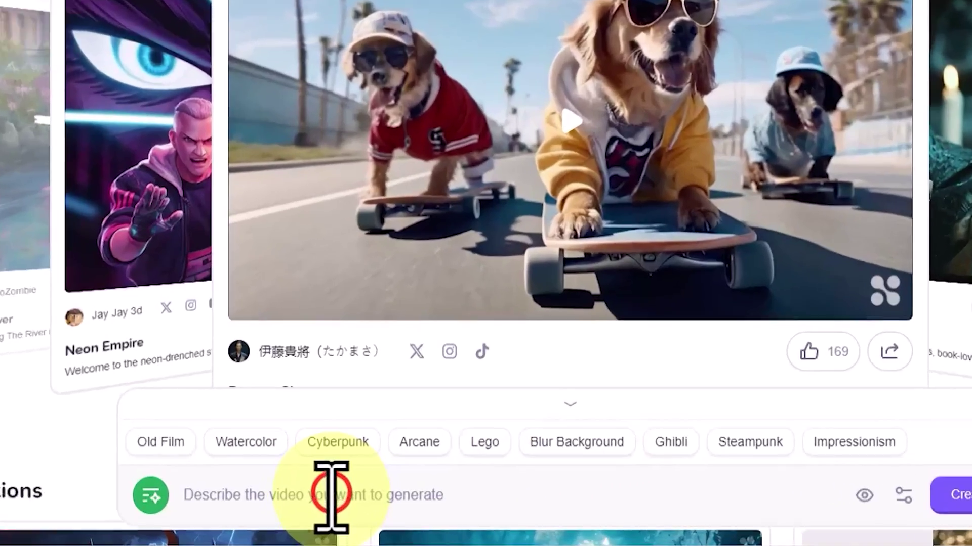
Paste the 3D Pixar-style cute octopus in a lush forest prompt, then select it.
{"action": "right_click", "coordinate": [398, 513]}
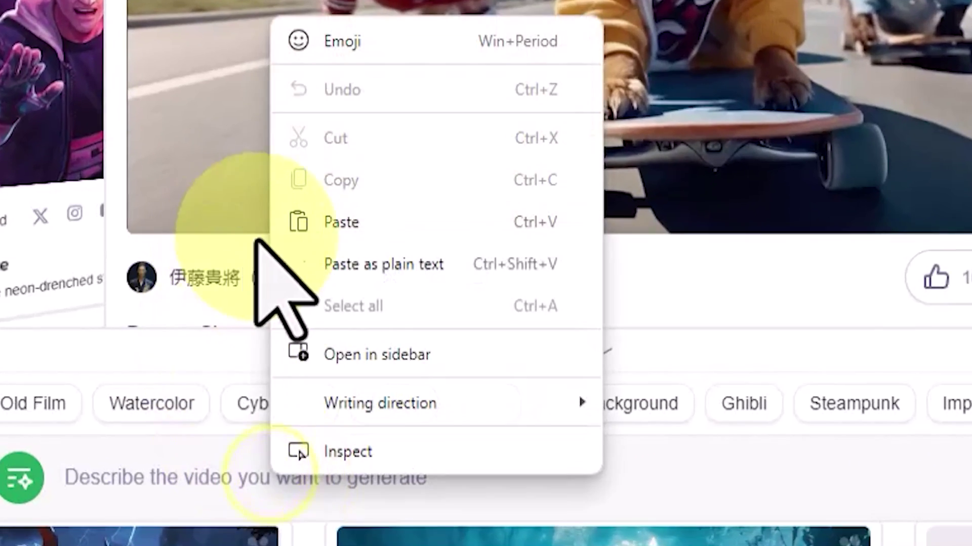
{"action": "left_click", "coordinate": [434, 411]}
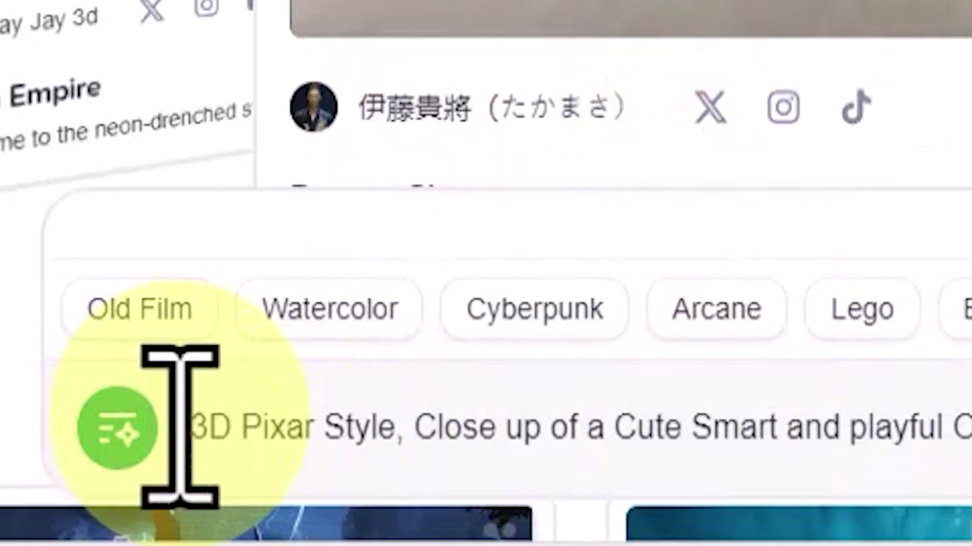
{"action": "left_click_drag", "start_coordinate": [182, 428], "coordinate": [969, 410]}
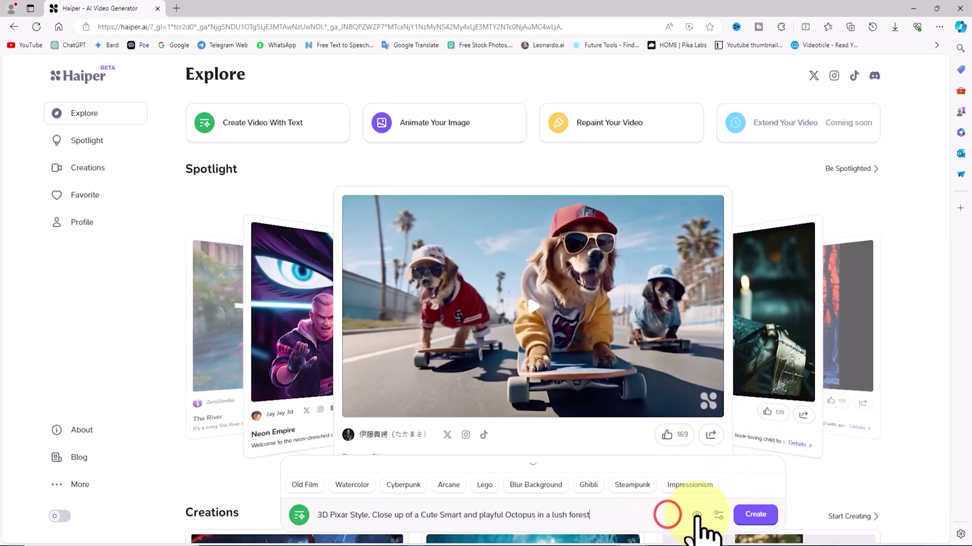
Switch off Create in Public for the octopus video generation.
{"action": "left_click", "coordinate": [697, 515]}
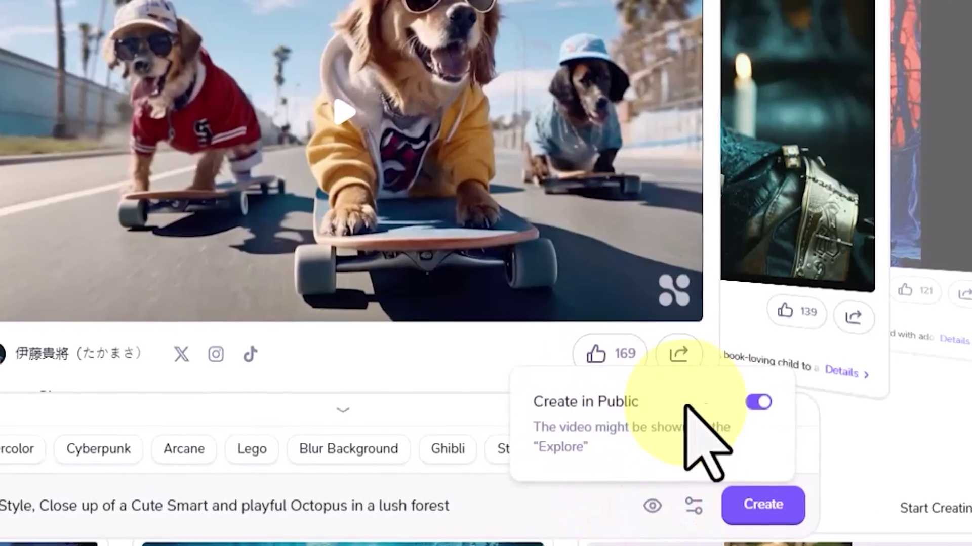
{"action": "left_click", "coordinate": [758, 402]}
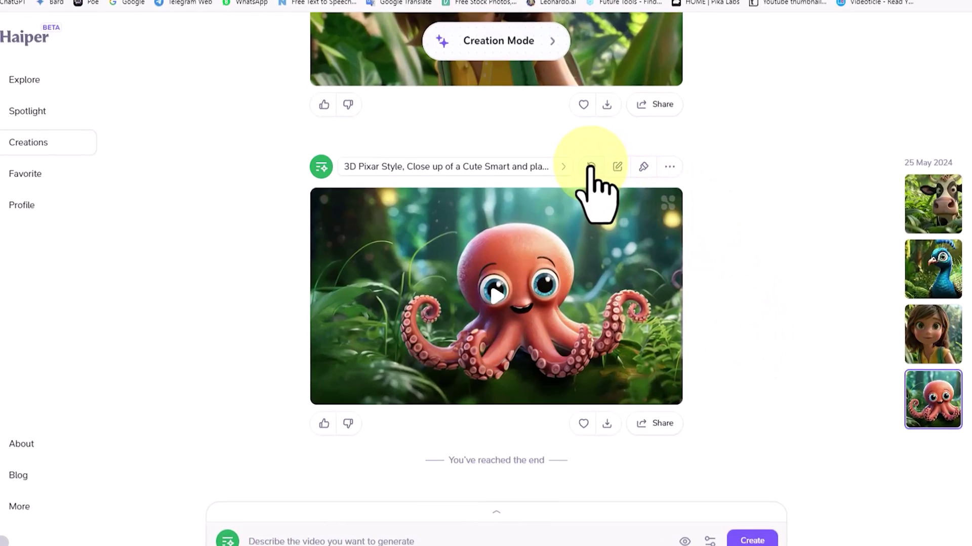
Regenerate the octopus video from the same prompt and browse the Creations feed.
{"action": "left_click", "coordinate": [590, 167]}
{"action": "left_click", "coordinate": [570, 322]}
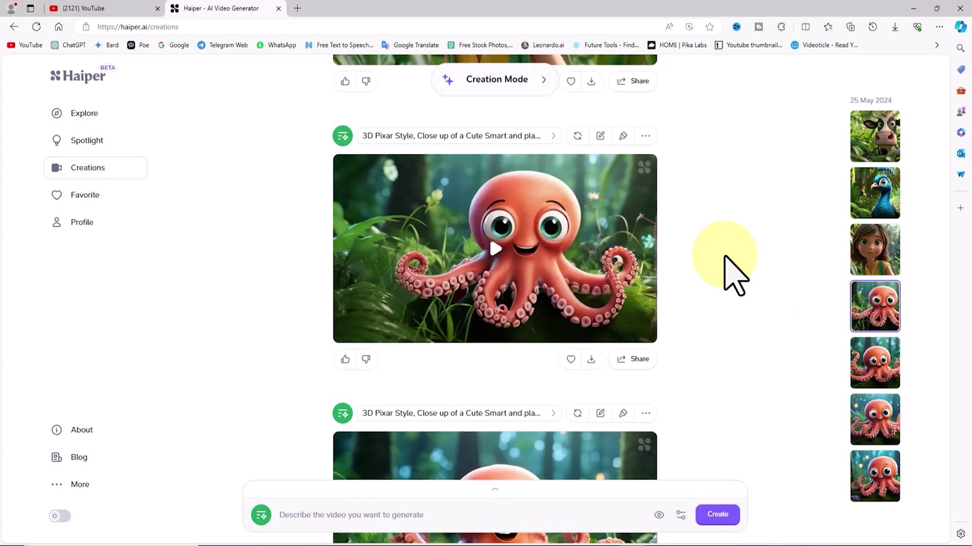
{"action": "scroll", "coordinate": [734, 263], "scroll_direction": "down", "scroll_amount": 4}
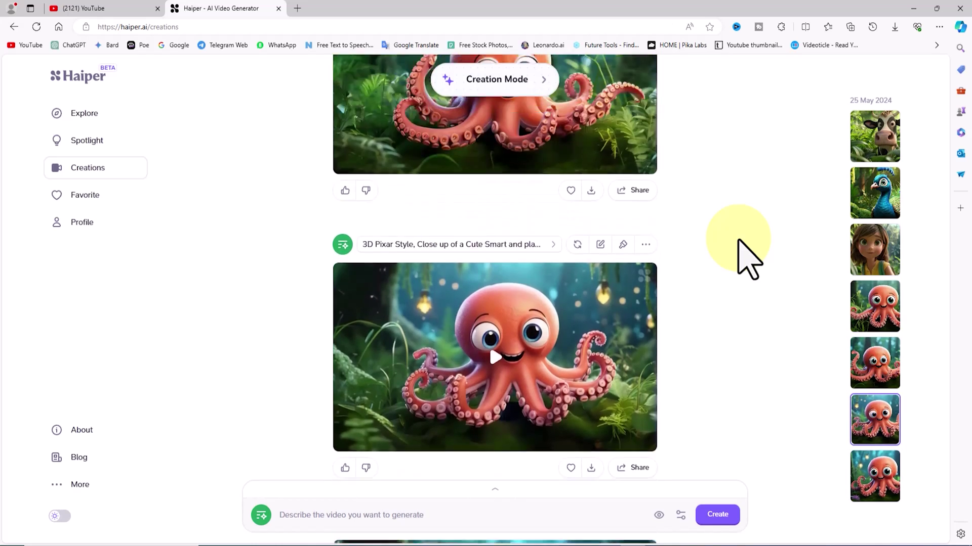
{"action": "scroll", "coordinate": [739, 242], "scroll_direction": "up", "scroll_amount": 10}
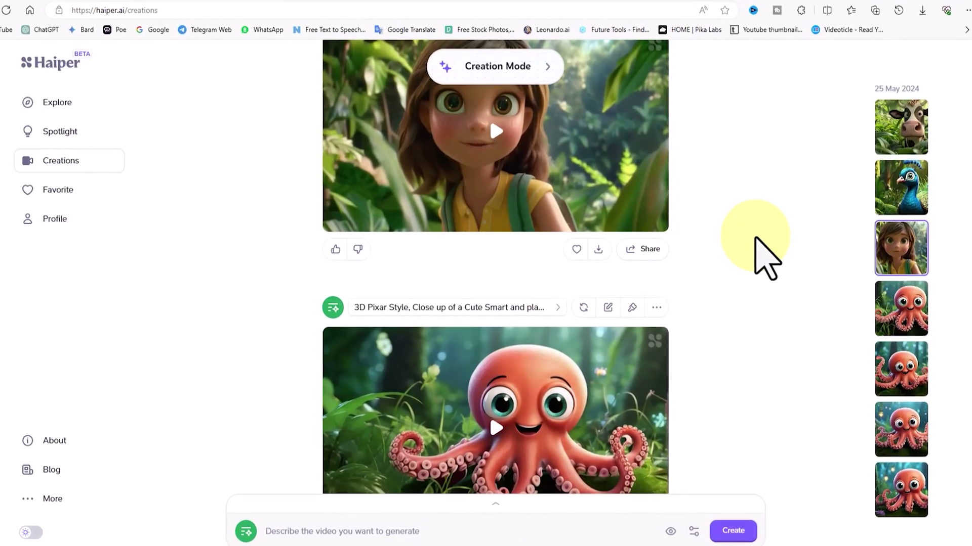
{"action": "scroll", "coordinate": [755, 238], "scroll_direction": "down", "scroll_amount": 3}
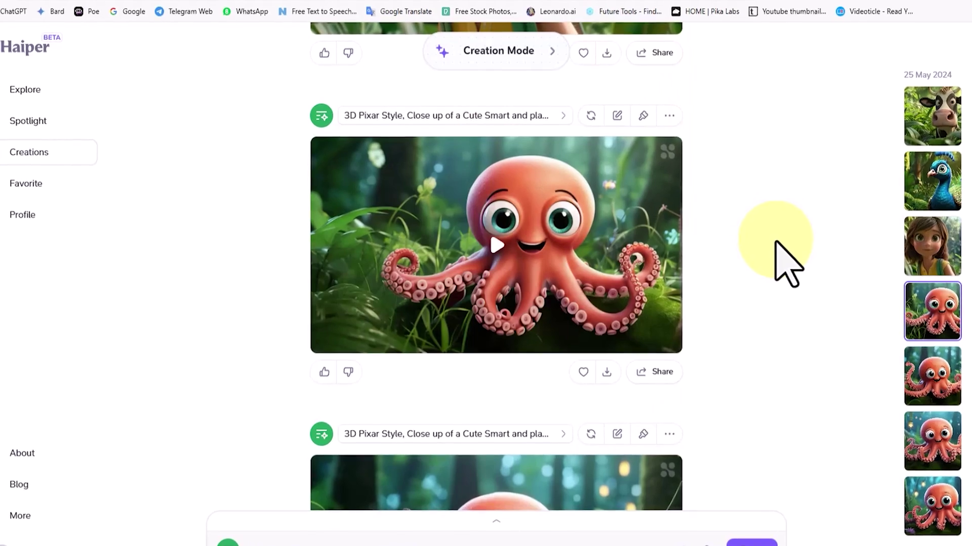
{"action": "scroll", "coordinate": [779, 244], "scroll_direction": "down", "scroll_amount": 3}
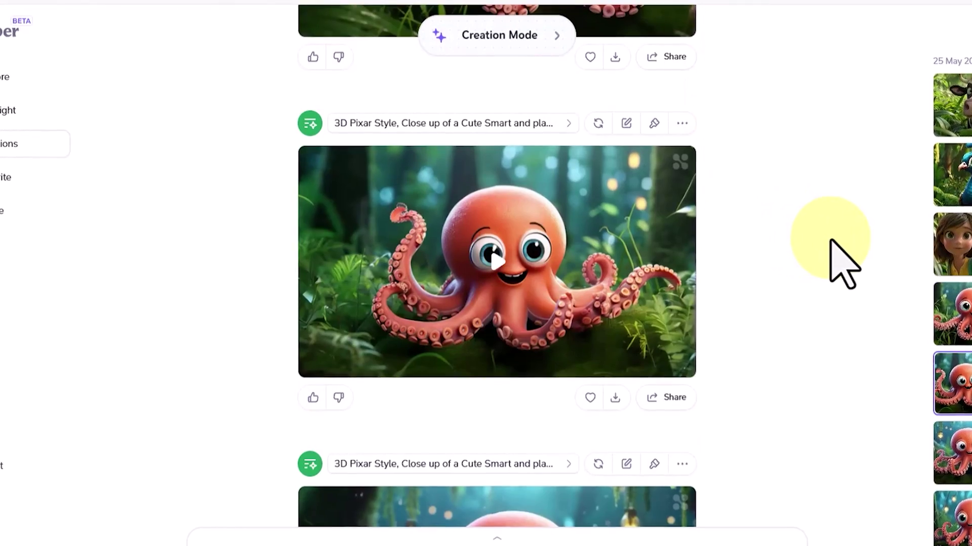
{"action": "scroll", "coordinate": [843, 260], "scroll_direction": "down", "scroll_amount": 3}
{"action": "scroll", "coordinate": [856, 242], "scroll_direction": "down", "scroll_amount": 1}
{"action": "scroll", "coordinate": [862, 251], "scroll_direction": "up", "scroll_amount": 3}
{"action": "scroll", "coordinate": [870, 248], "scroll_direction": "up", "scroll_amount": 3}
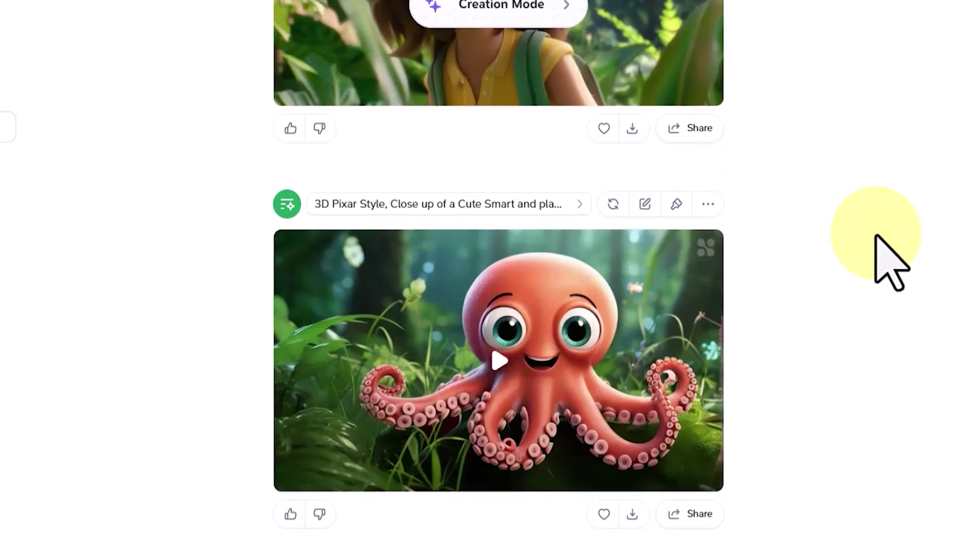
{"action": "scroll", "coordinate": [878, 236], "scroll_direction": "down", "scroll_amount": 2}
Play the second octopus video full screen, then exit full screen.
{"action": "mouse_move", "coordinate": [704, 285]}
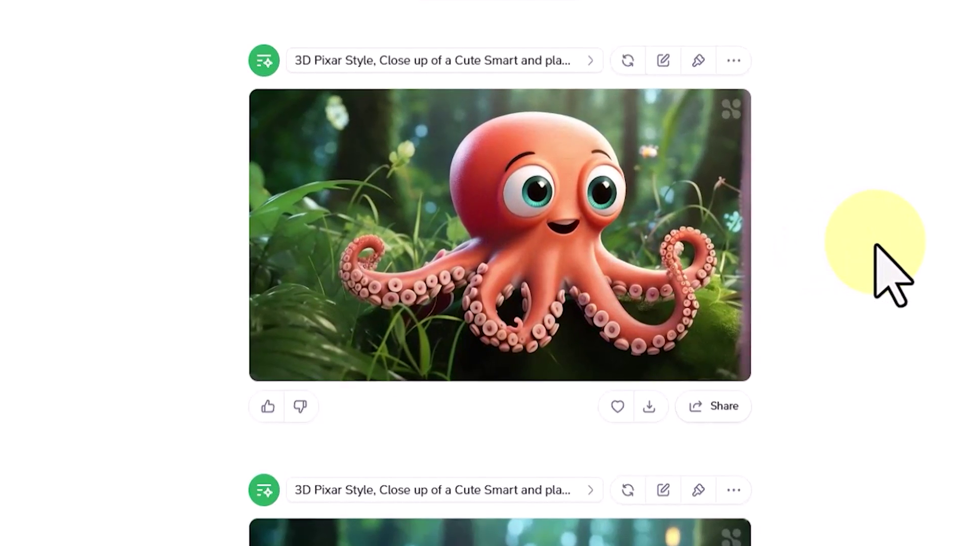
{"action": "scroll", "coordinate": [908, 273], "scroll_direction": "down", "scroll_amount": 4}
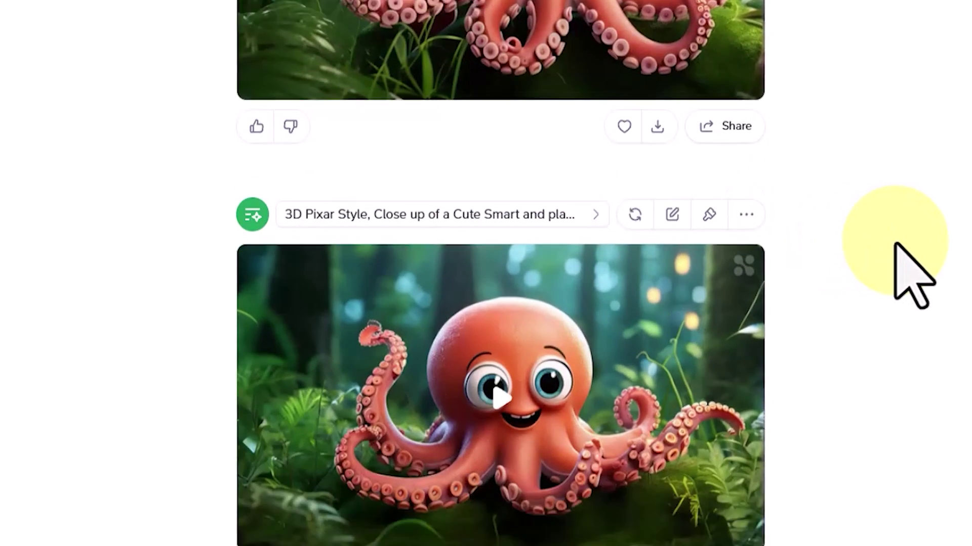
{"action": "left_click", "coordinate": [688, 248]}
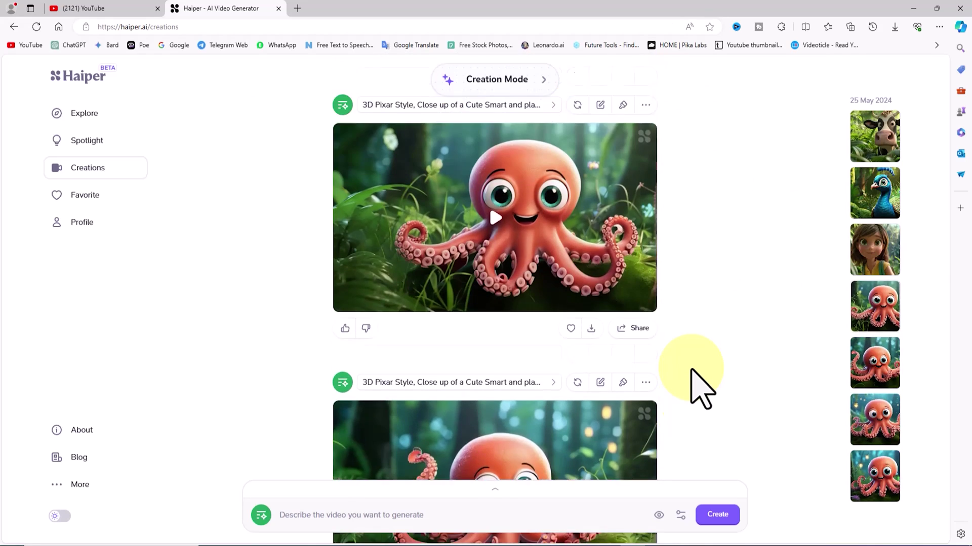
{"action": "scroll", "coordinate": [775, 430], "scroll_direction": "up", "scroll_amount": 1}
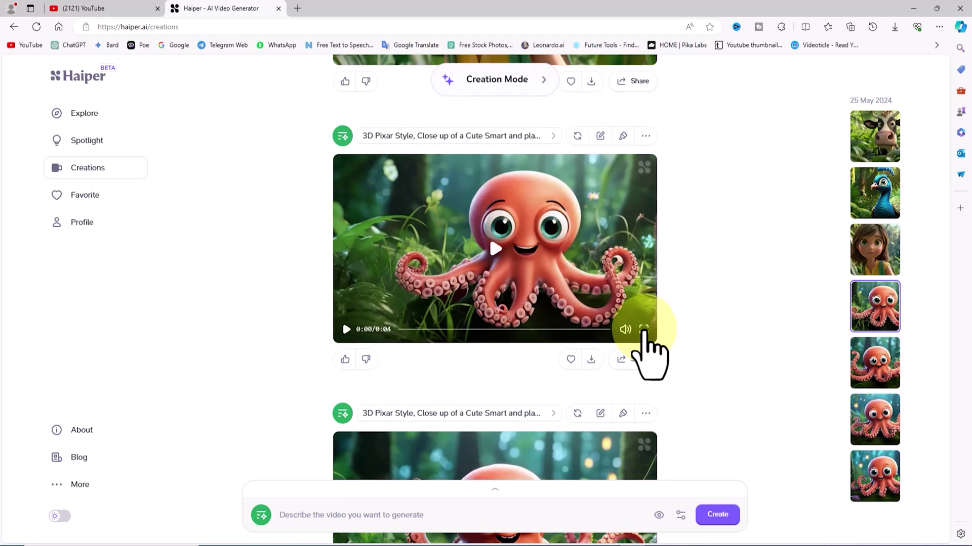
{"action": "left_click", "coordinate": [643, 329]}
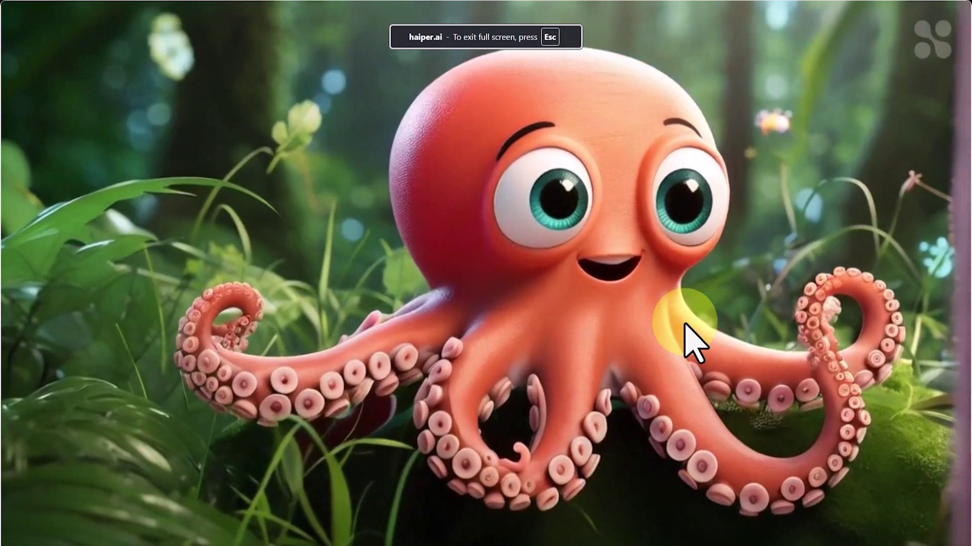
{"action": "left_click", "coordinate": [940, 542]}
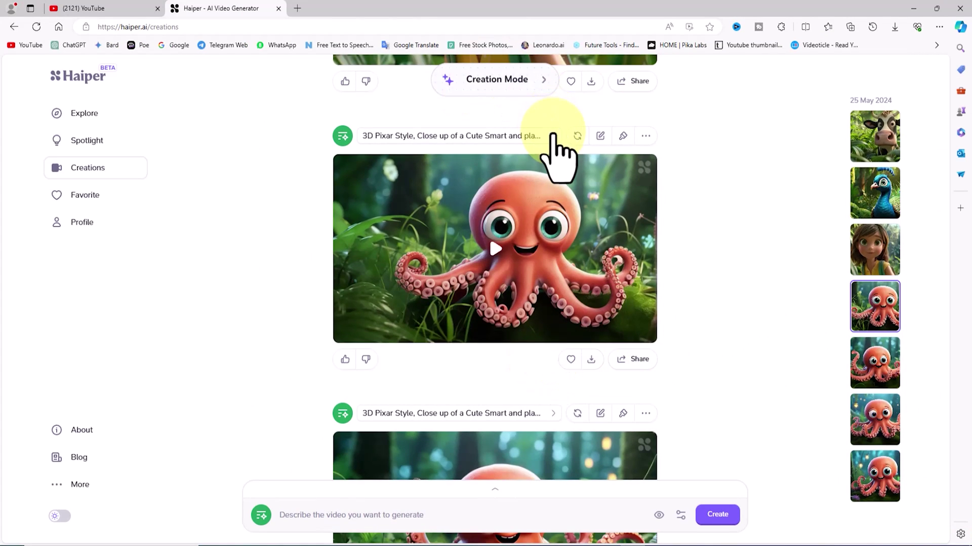
Check the video's prompt and seed details, then queue two more octopus regenerations.
{"action": "left_click", "coordinate": [598, 66]}
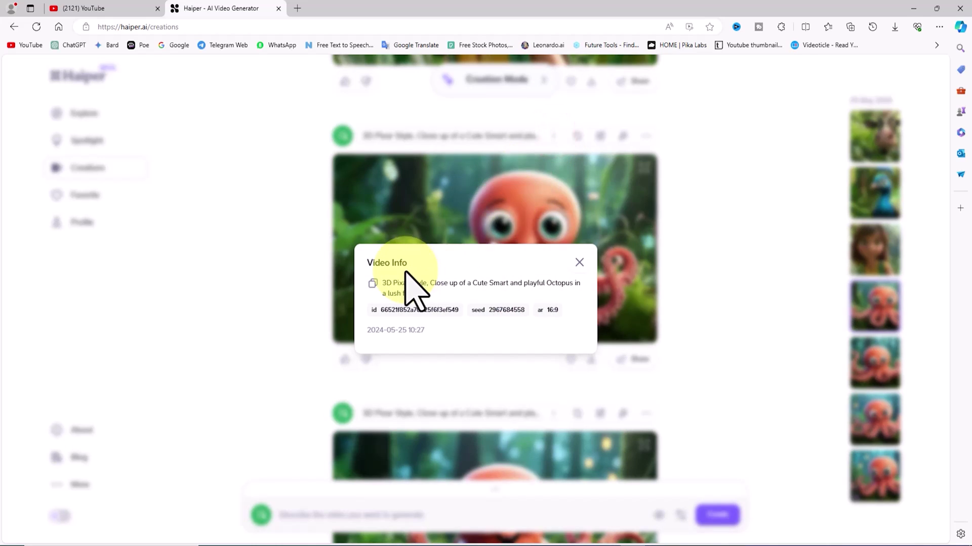
{"action": "left_click", "coordinate": [579, 262]}
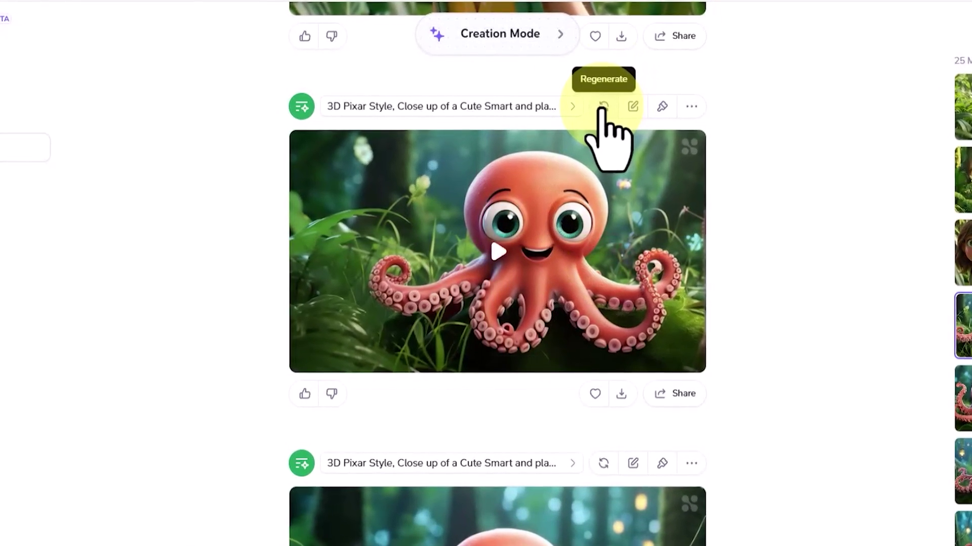
{"action": "left_click", "coordinate": [608, 102]}
{"action": "left_click", "coordinate": [580, 344]}
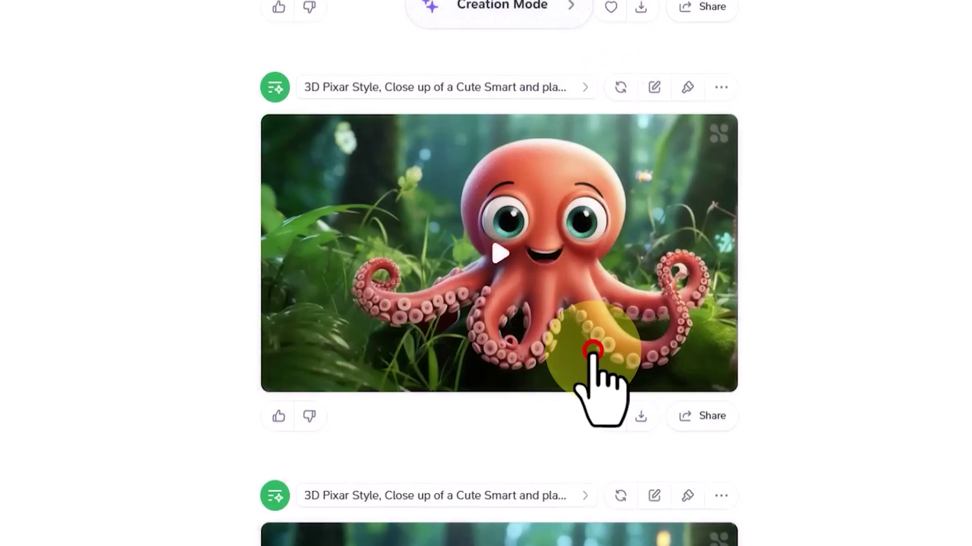
{"action": "left_click", "coordinate": [625, 82]}
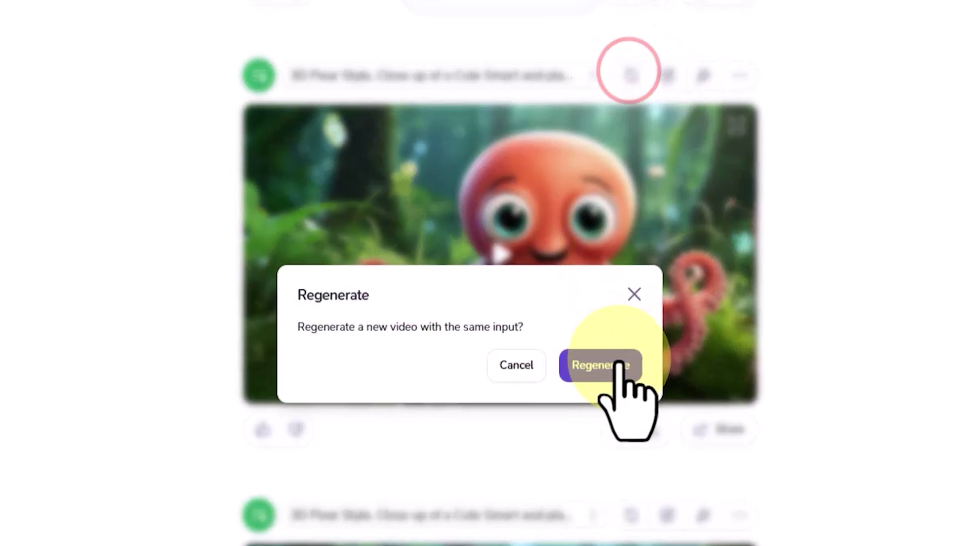
{"action": "left_click", "coordinate": [596, 359]}
Scroll to the queued generations and show an earlier octopus video's options menu.
{"action": "scroll", "coordinate": [703, 334], "scroll_direction": "down", "scroll_amount": 5}
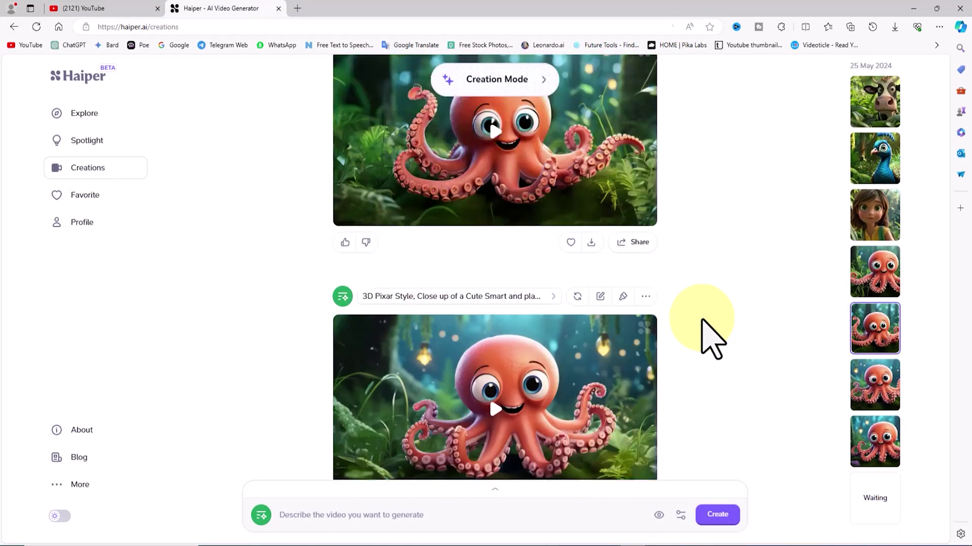
{"action": "scroll", "coordinate": [708, 336], "scroll_direction": "down", "scroll_amount": 3}
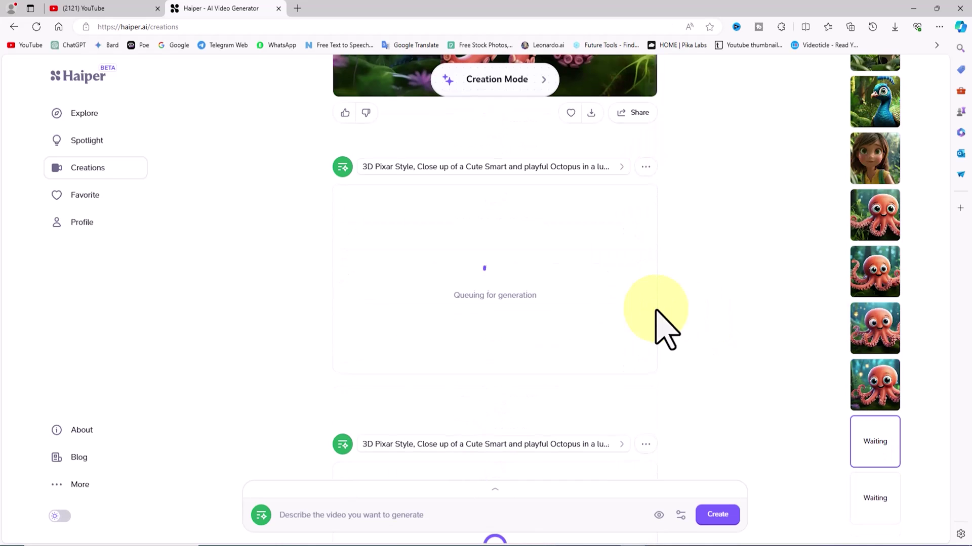
{"action": "scroll", "coordinate": [597, 294], "scroll_direction": "down", "scroll_amount": 4}
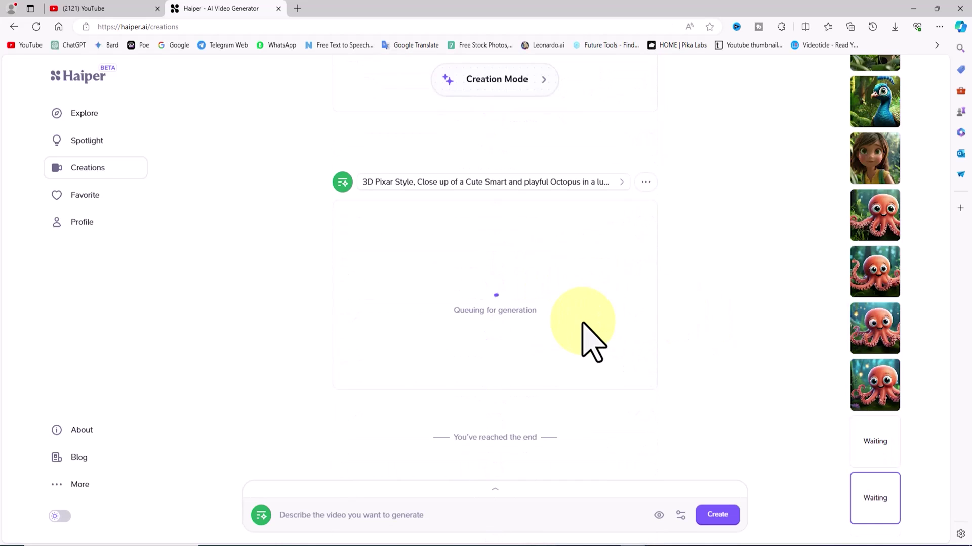
{"action": "scroll", "coordinate": [592, 334], "scroll_direction": "up", "scroll_amount": 10}
{"action": "left_click", "coordinate": [646, 193]}
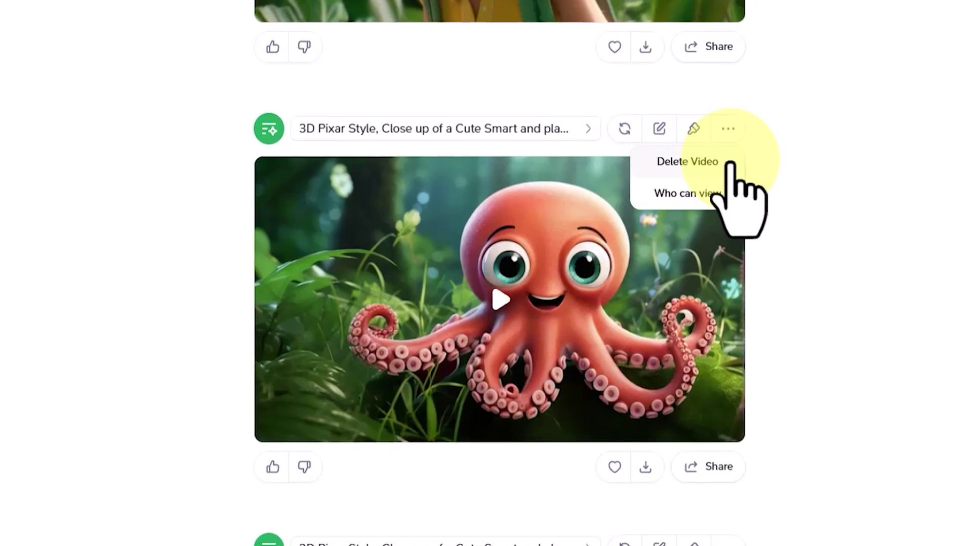
Vary the octopus video's prompt, replacing 'Octopus' with 'Lion', and generate it.
{"action": "left_click", "coordinate": [790, 163]}
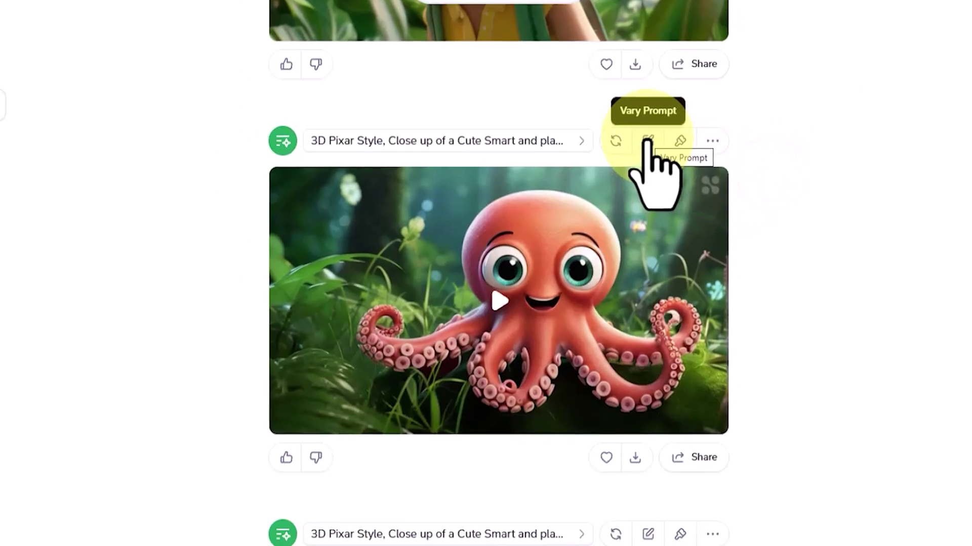
{"action": "left_click", "coordinate": [647, 142]}
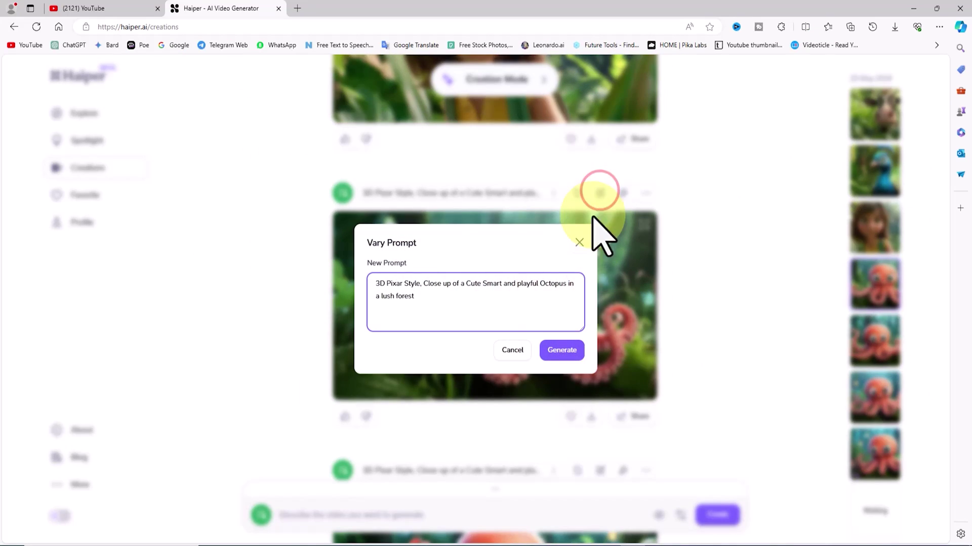
{"action": "triple_click", "coordinate": [440, 298]}
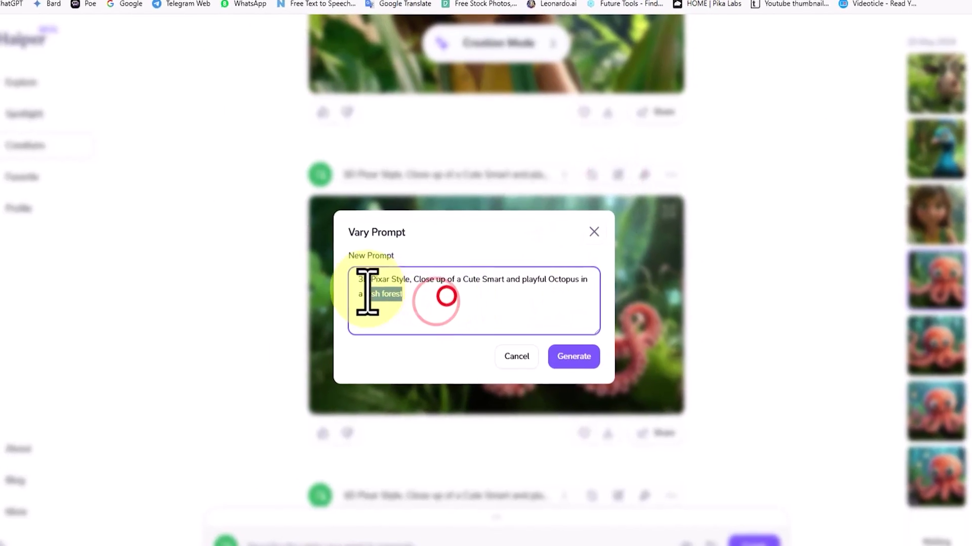
{"action": "left_click", "coordinate": [421, 283]}
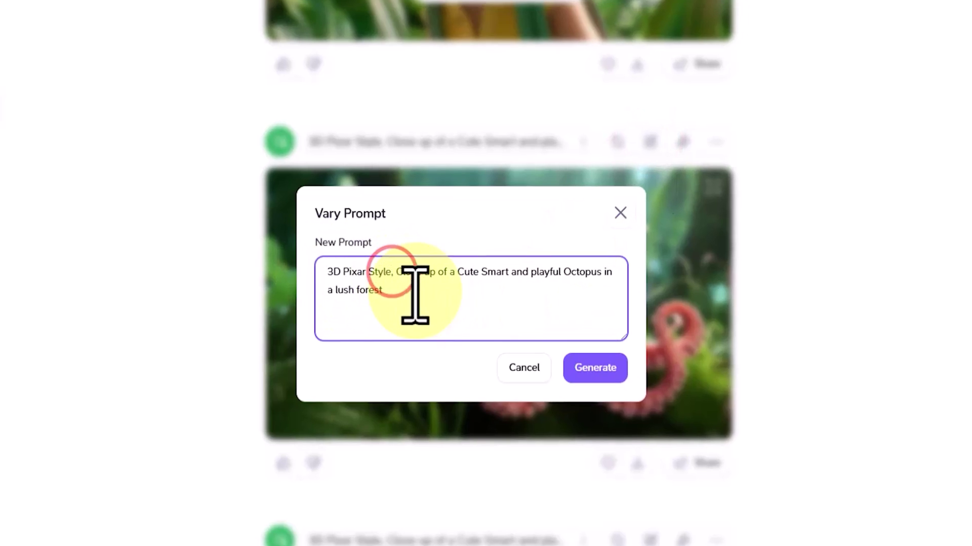
{"action": "left_click_drag", "start_coordinate": [396, 272], "coordinate": [604, 273]}
{"action": "left_click", "coordinate": [549, 281]}
{"action": "double_click", "coordinate": [620, 256]}
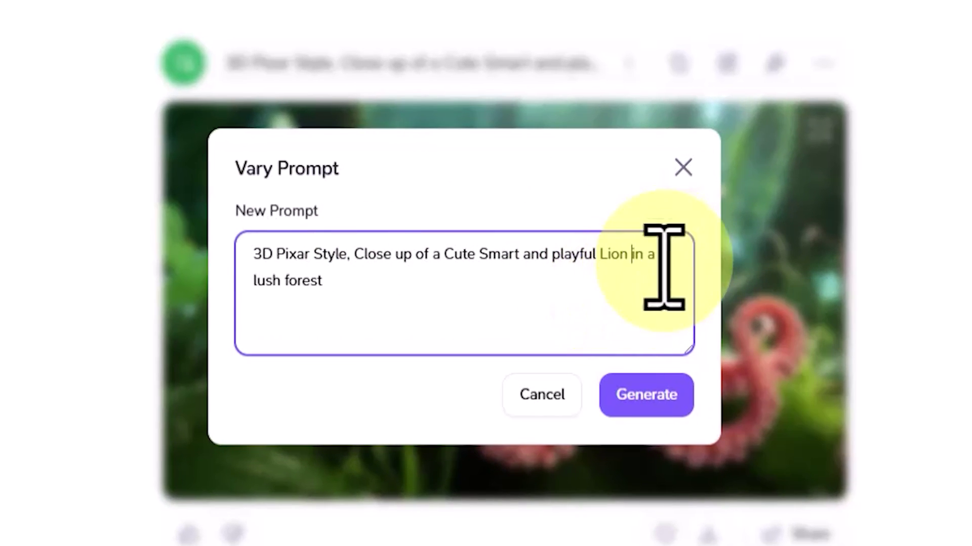
{"action": "left_click", "coordinate": [655, 395]}
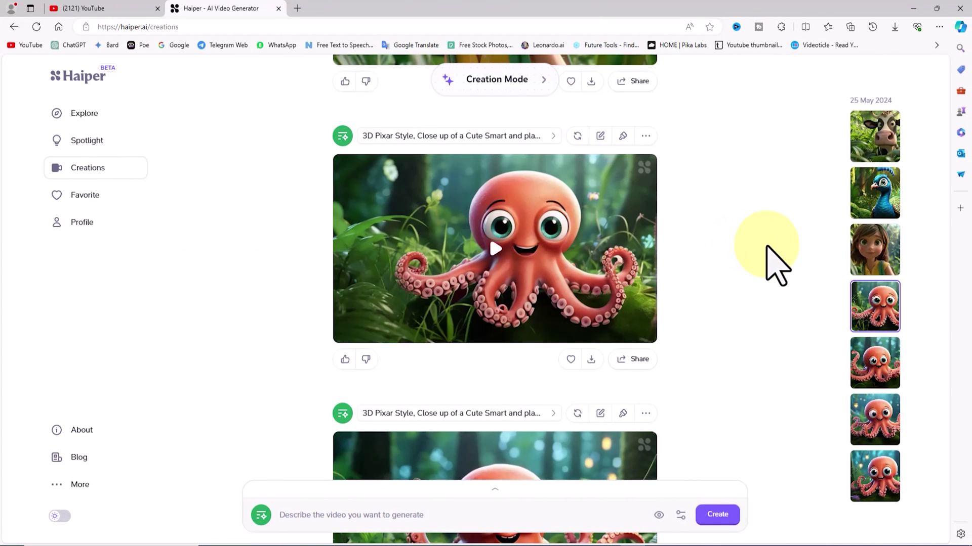
Preview four octopus videos in the Creations feed, including the lantern-lit one.
{"action": "scroll", "coordinate": [768, 247], "scroll_direction": "down", "scroll_amount": 1}
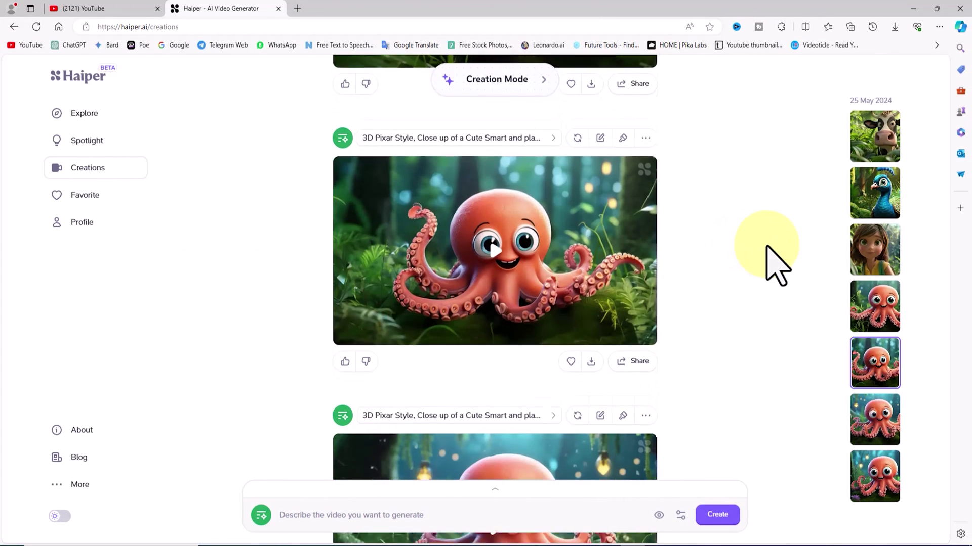
{"action": "scroll", "coordinate": [776, 264], "scroll_direction": "down", "scroll_amount": 5}
{"action": "scroll", "coordinate": [777, 263], "scroll_direction": "up", "scroll_amount": 10}
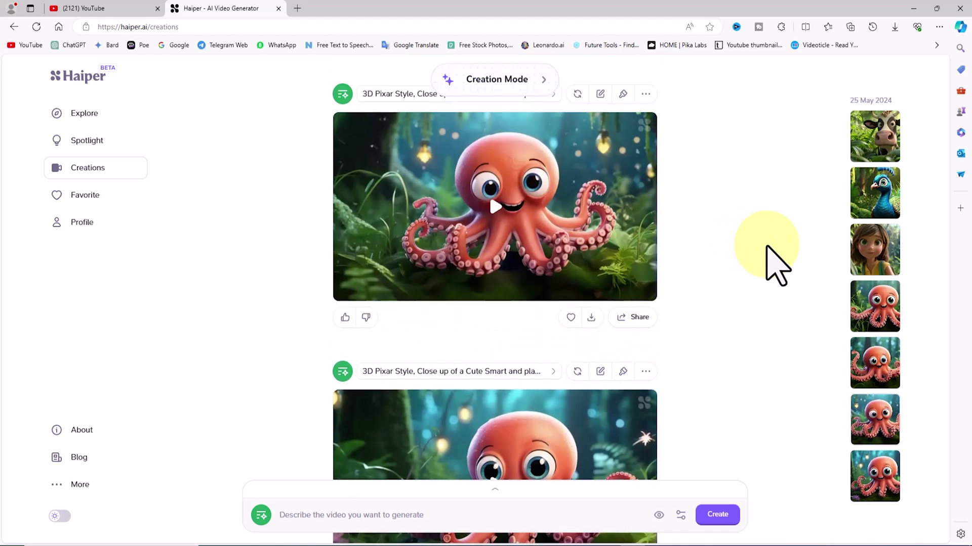
{"action": "scroll", "coordinate": [776, 263], "scroll_direction": "down", "scroll_amount": 2}
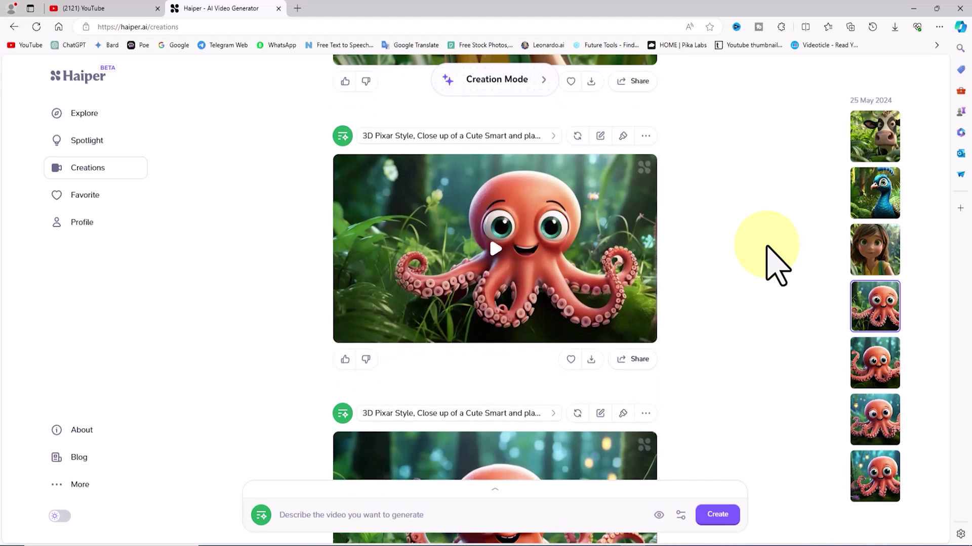
{"action": "left_click", "coordinate": [585, 254]}
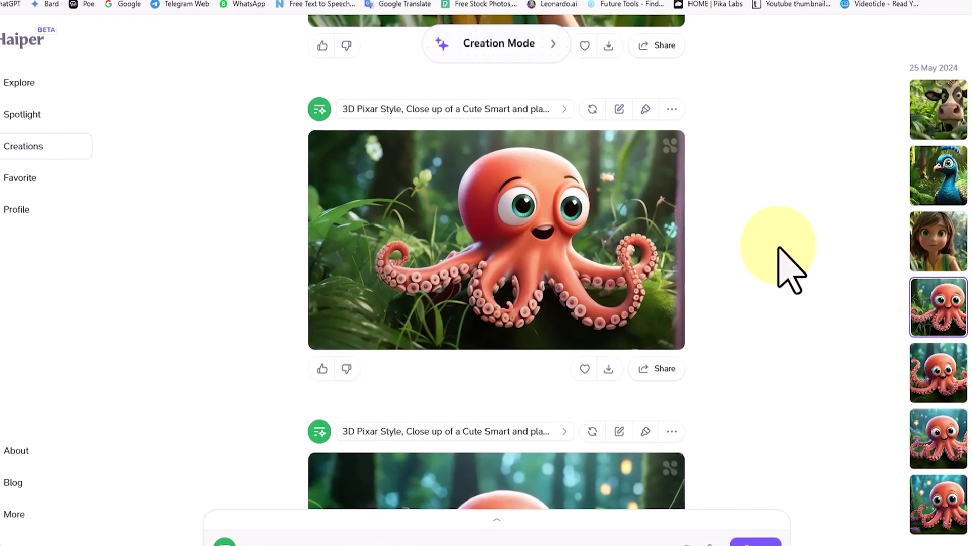
{"action": "scroll", "coordinate": [773, 249], "scroll_direction": "down", "scroll_amount": 1}
{"action": "left_click", "coordinate": [654, 276]}
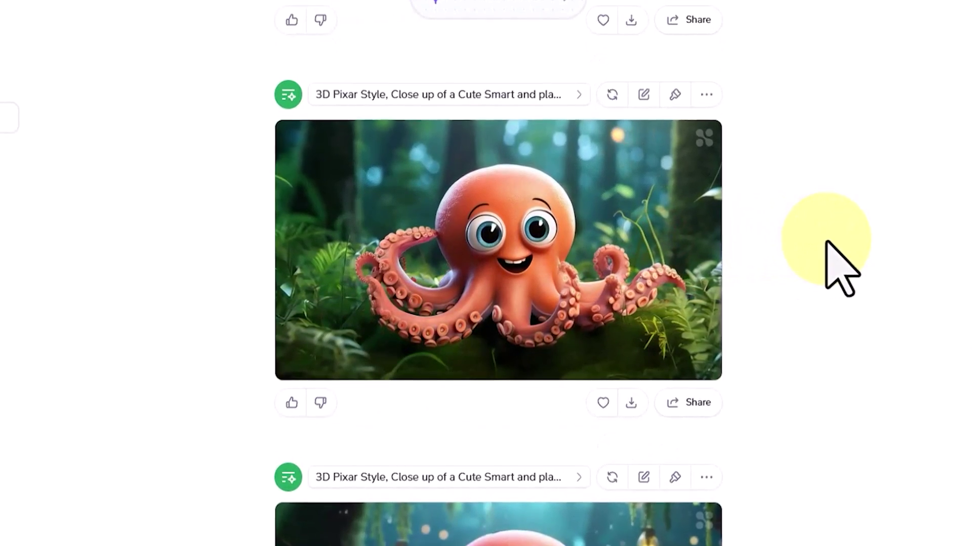
{"action": "scroll", "coordinate": [843, 238], "scroll_direction": "down", "scroll_amount": 1}
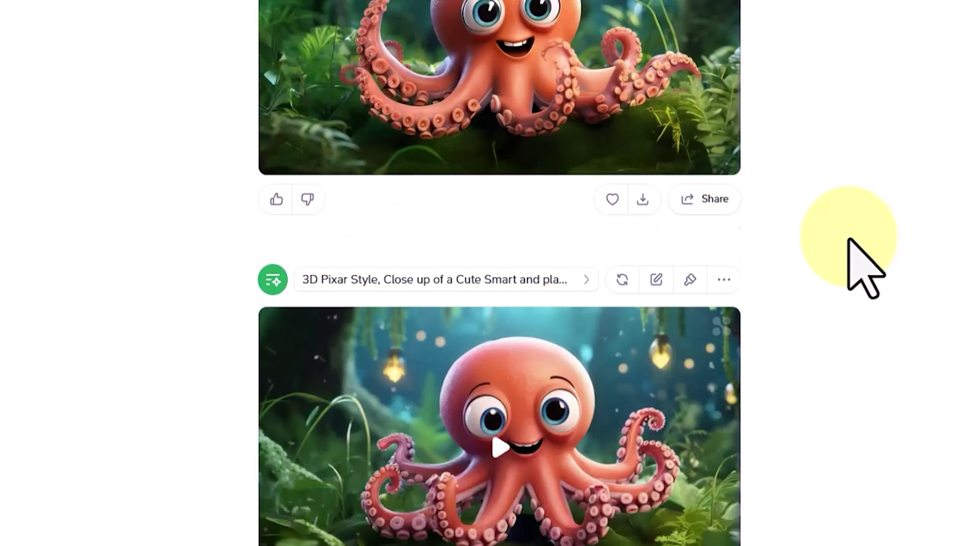
{"action": "left_click", "coordinate": [652, 276]}
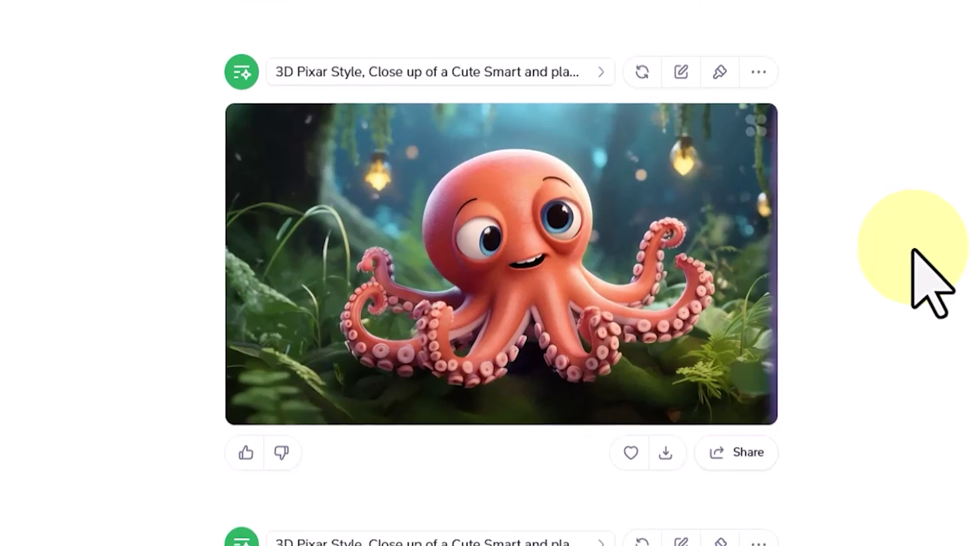
{"action": "scroll", "coordinate": [921, 273], "scroll_direction": "down", "scroll_amount": 1}
{"action": "left_click", "coordinate": [649, 263]}
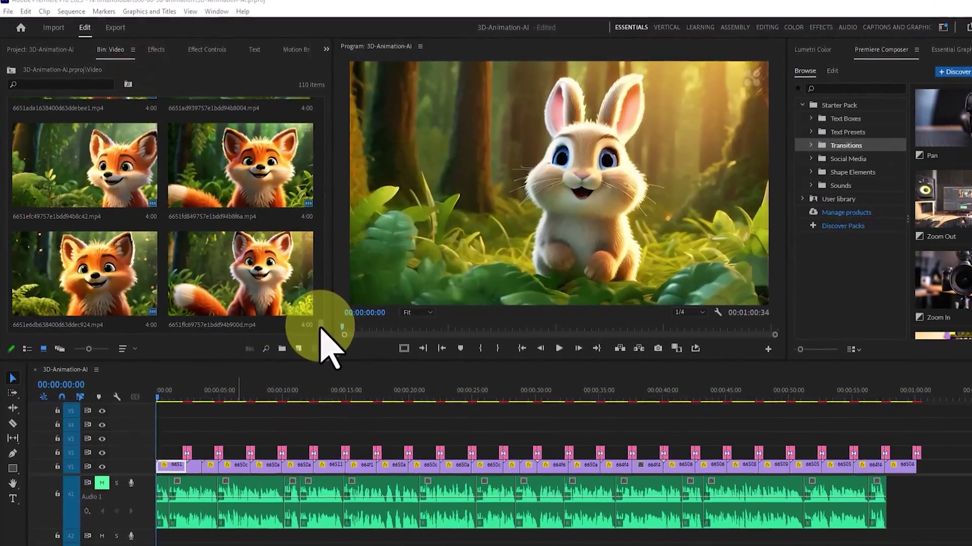
Browse the 110 AI character clips in the 3D-Animation-AI project's Video bin.
{"action": "left_click", "coordinate": [300, 312]}
{"action": "scroll", "coordinate": [326, 331], "scroll_direction": "down", "scroll_amount": 10}
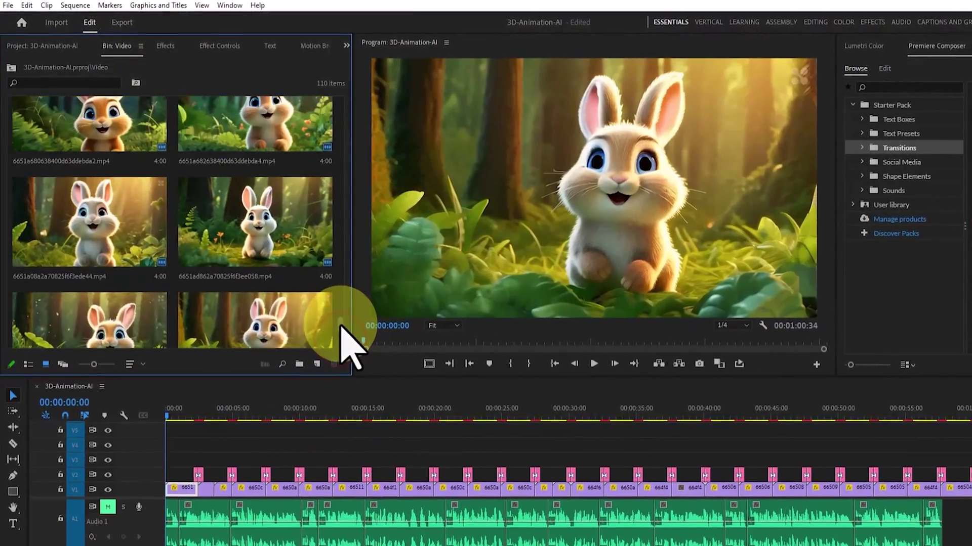
{"action": "scroll", "coordinate": [357, 324], "scroll_direction": "down", "scroll_amount": 10}
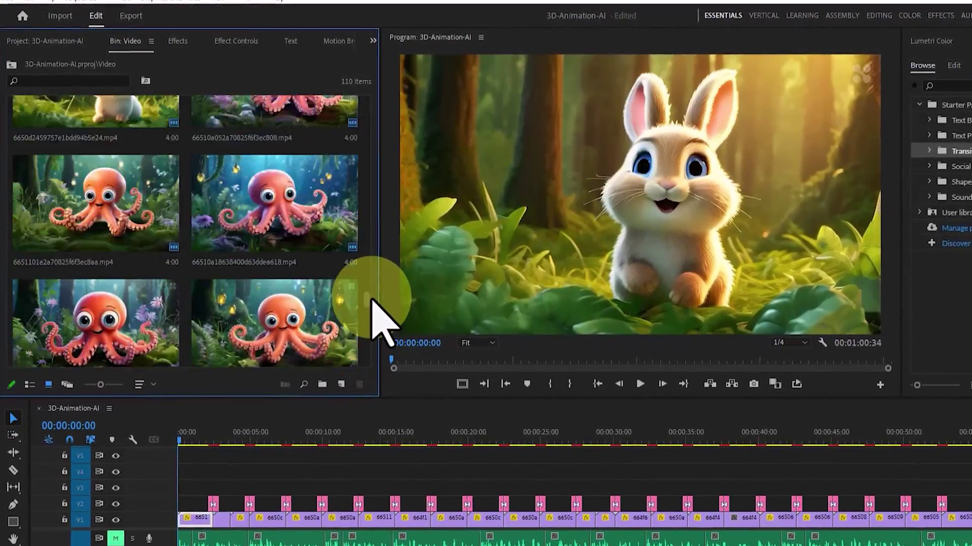
{"action": "scroll", "coordinate": [385, 297], "scroll_direction": "down", "scroll_amount": 10}
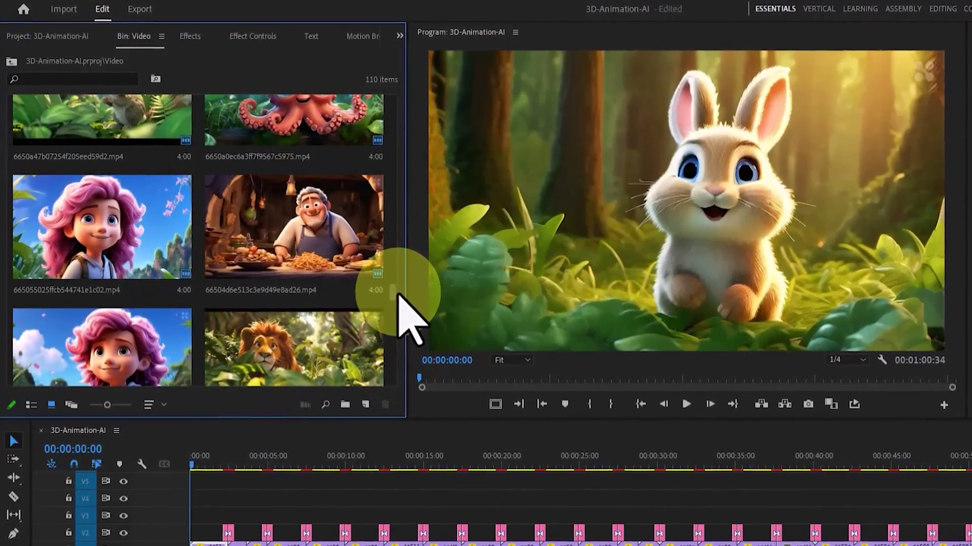
{"action": "scroll", "coordinate": [413, 284], "scroll_direction": "up", "scroll_amount": 5}
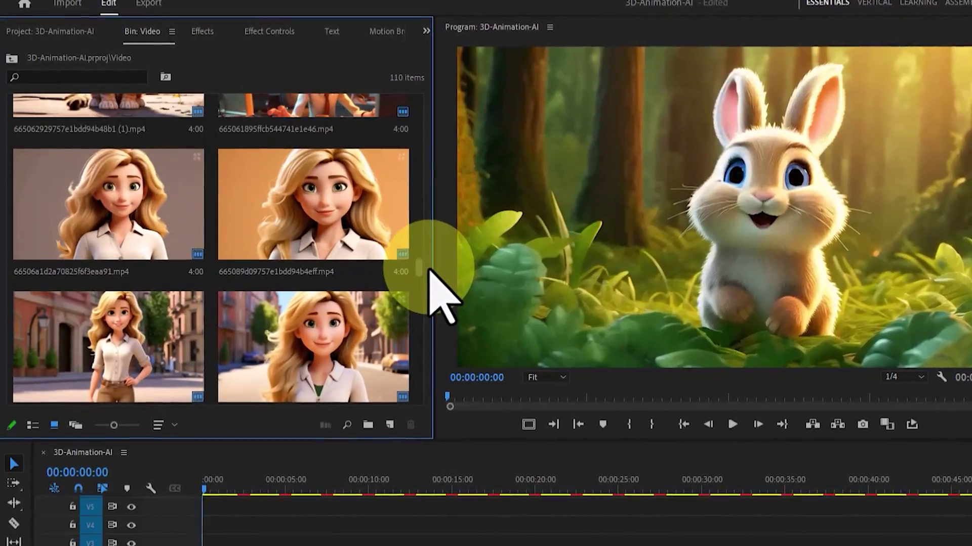
{"action": "scroll", "coordinate": [436, 274], "scroll_direction": "up", "scroll_amount": 3}
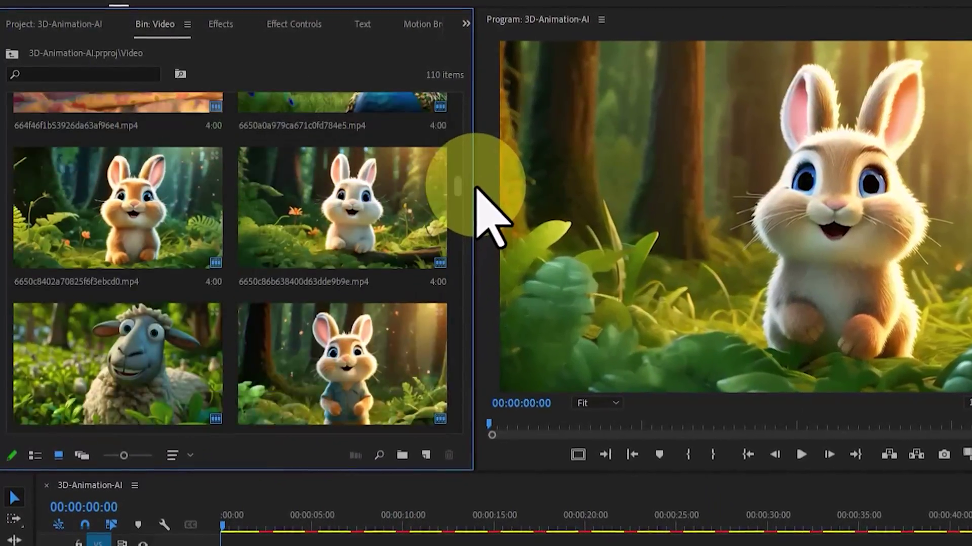
{"action": "left_click_drag", "start_coordinate": [476, 187], "coordinate": [510, 115]}
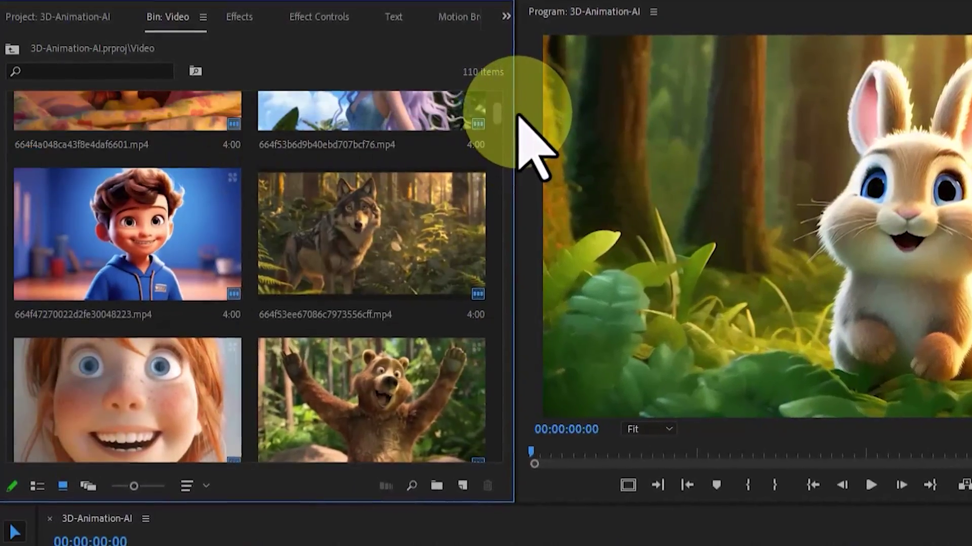